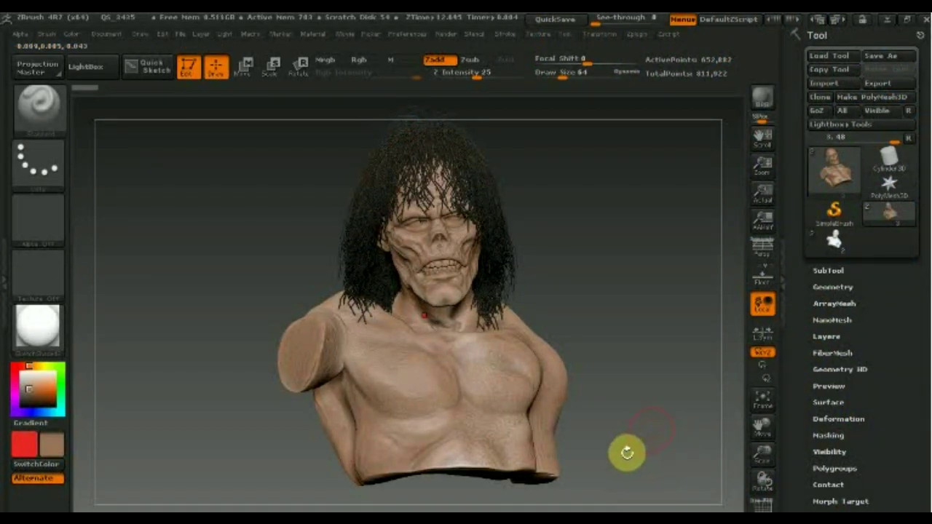
# Orbit and zoom the zombie bust to inspect it from several angles
pyautogui.moveTo(612, 464); pyautogui.dragTo(607, 466)
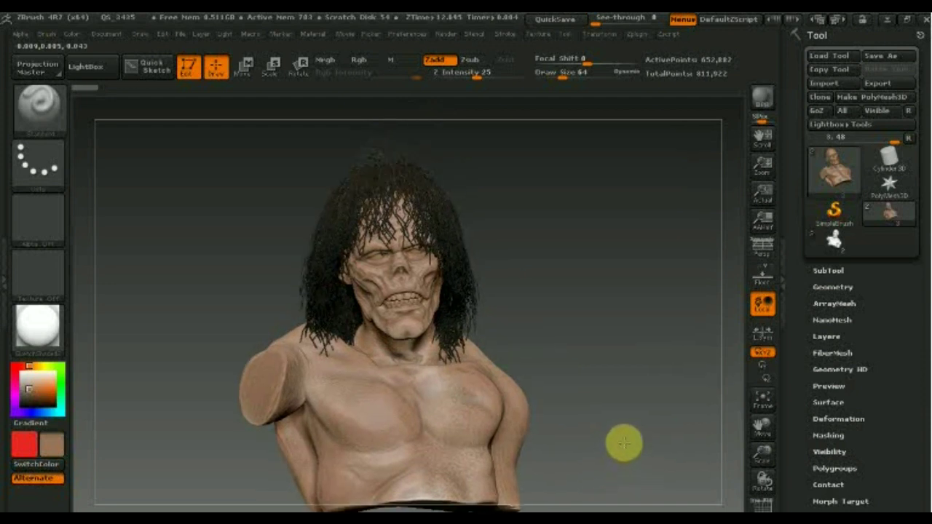
pyautogui.moveTo(636, 441); pyautogui.dragTo(579, 377)
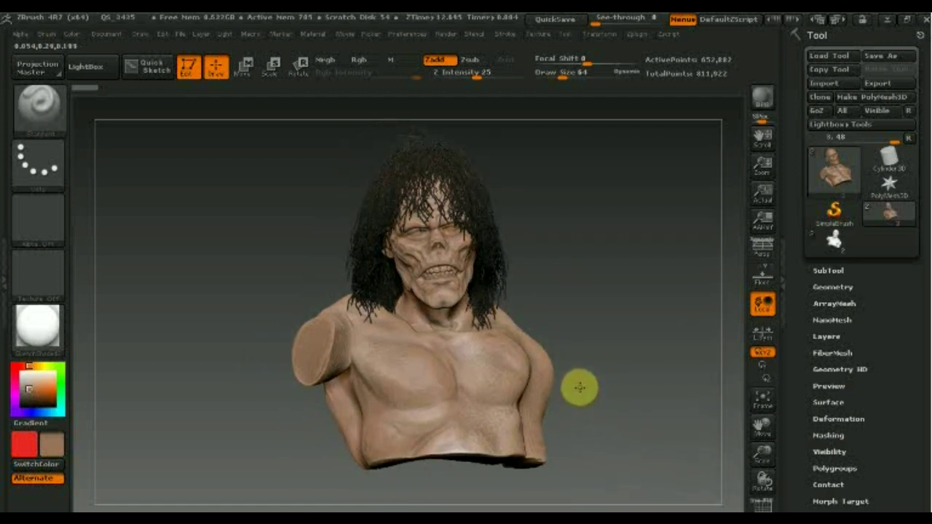
pyautogui.moveTo(575, 383); pyautogui.dragTo(589, 420)
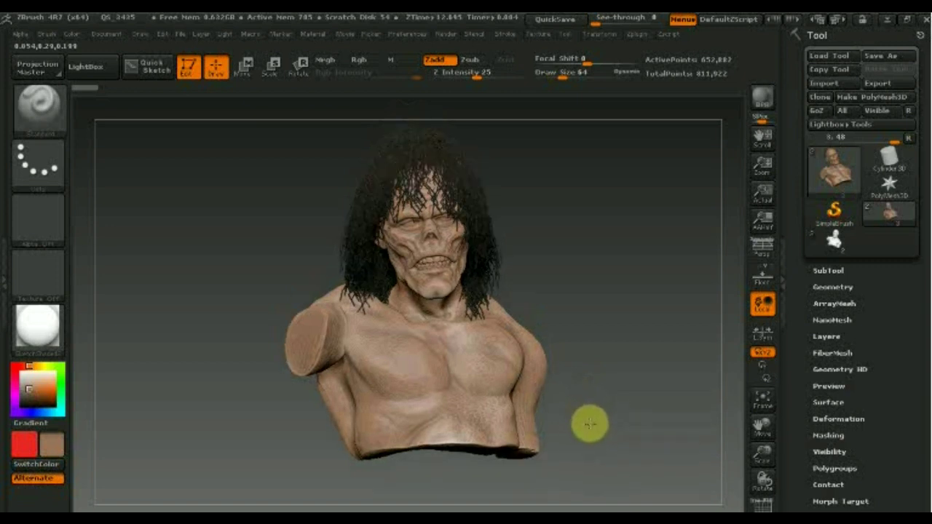
pyautogui.moveTo(591, 431); pyautogui.dragTo(593, 436)
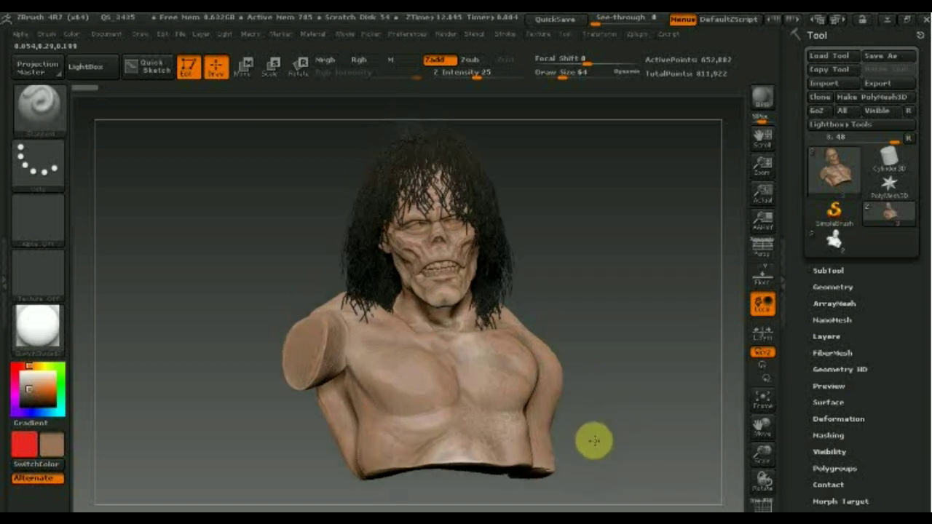
pyautogui.press('f')
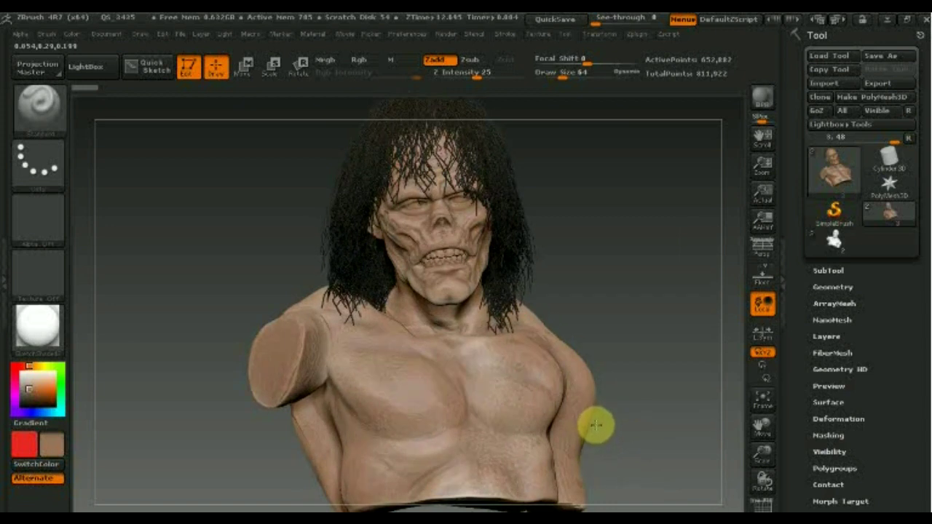
pyautogui.moveTo(596, 424); pyautogui.dragTo(594, 412)
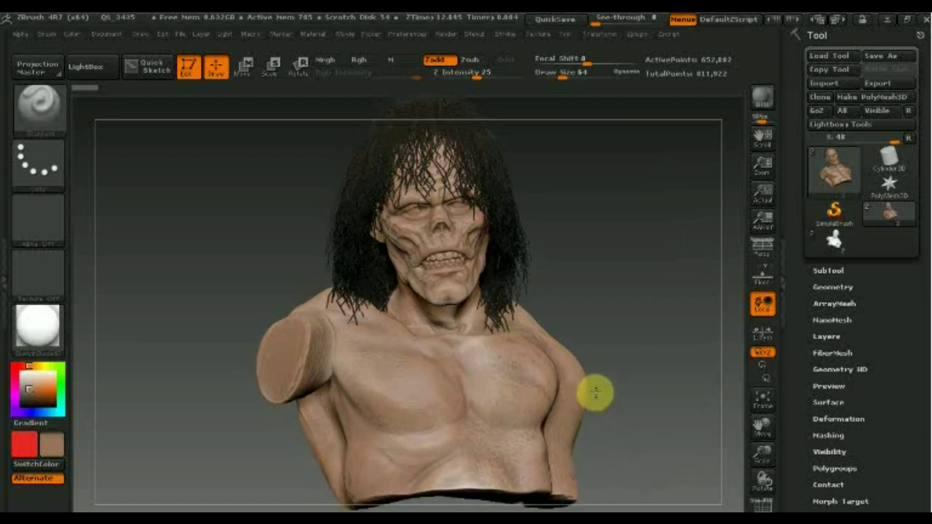
pyautogui.keyDown('alt'); pyautogui.moveTo(595, 398); pyautogui.dragTo(597, 397); pyautogui.keyUp('alt')
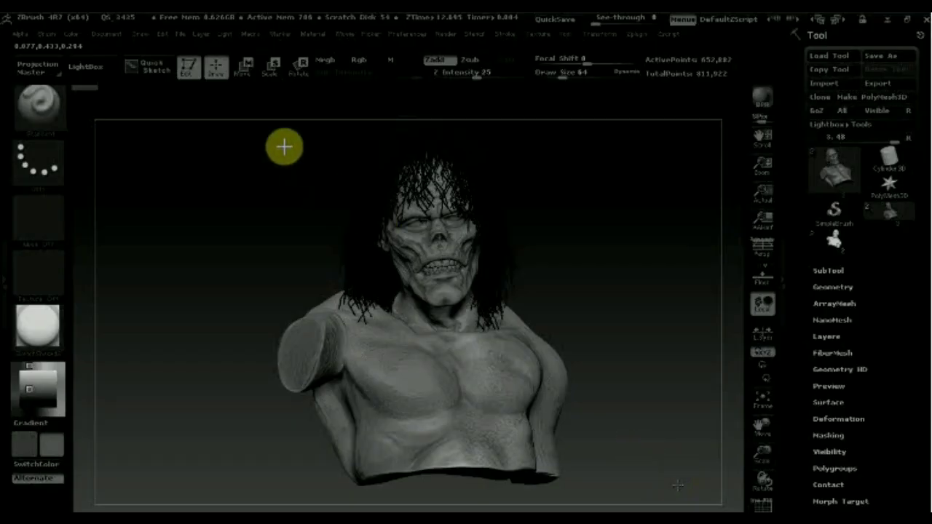
pyautogui.moveTo(252, 106); pyautogui.dragTo(616, 499)
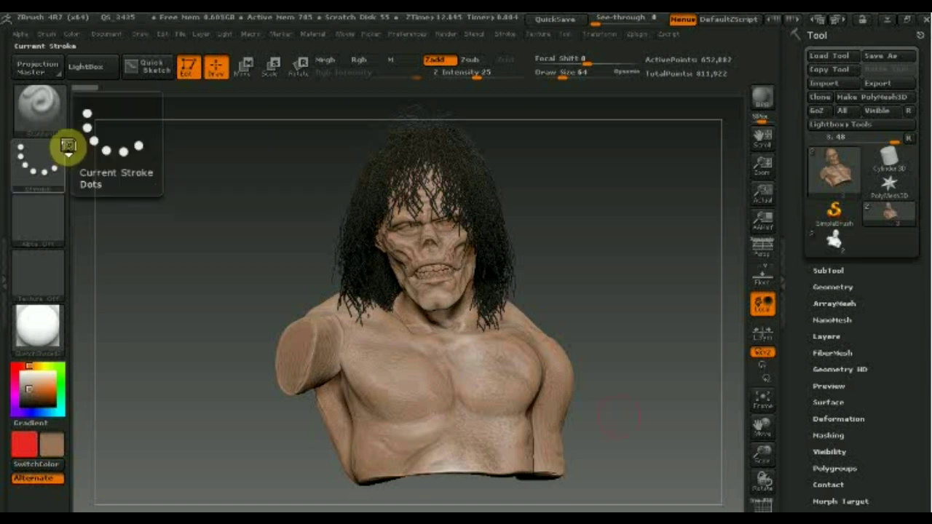
# Set the document to 2132 by 1369 pixels with Pro on, and confirm the resize
pyautogui.click(105, 35)
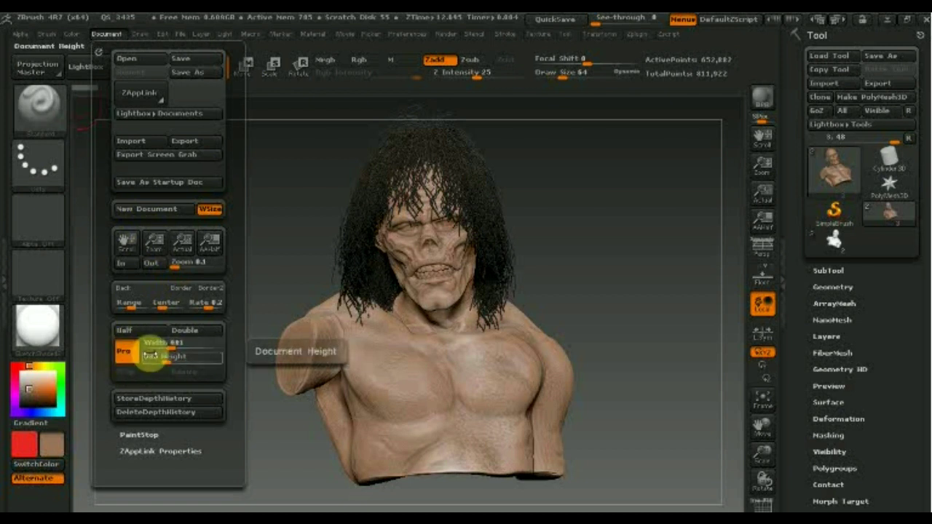
pyautogui.moveTo(172, 346); pyautogui.dragTo(186, 353)
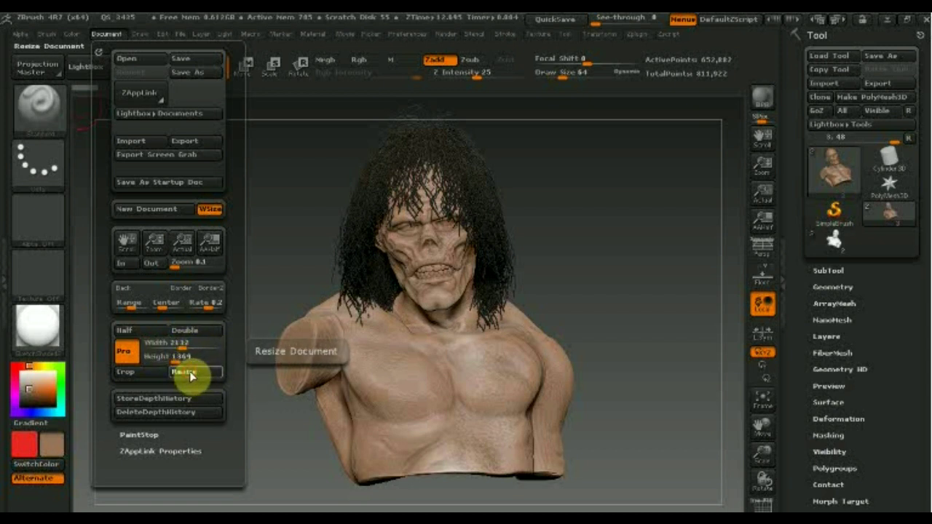
pyautogui.click(193, 374)
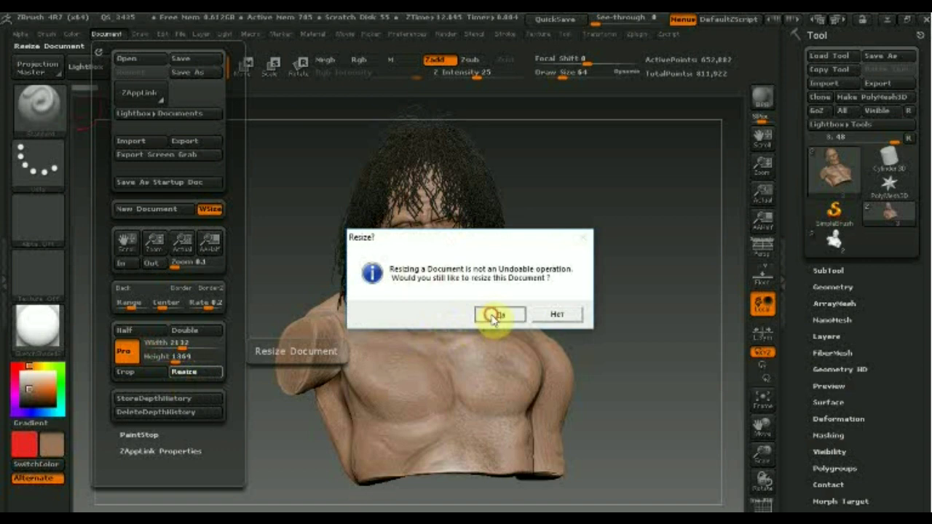
pyautogui.click(494, 316)
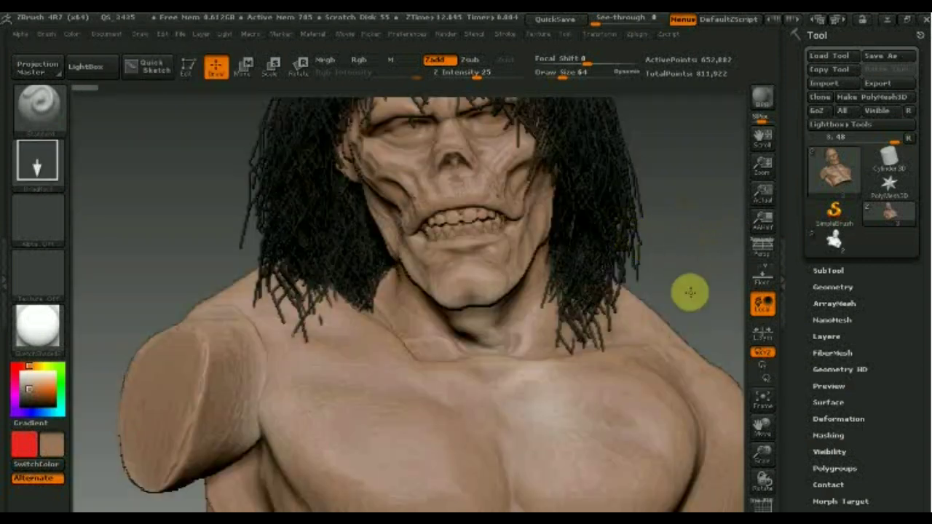
# Clear the canvas with Ctrl+N, redraw the long-haired bust, and put it in Edit mode
pyautogui.hotkey('ctrl', 'n')
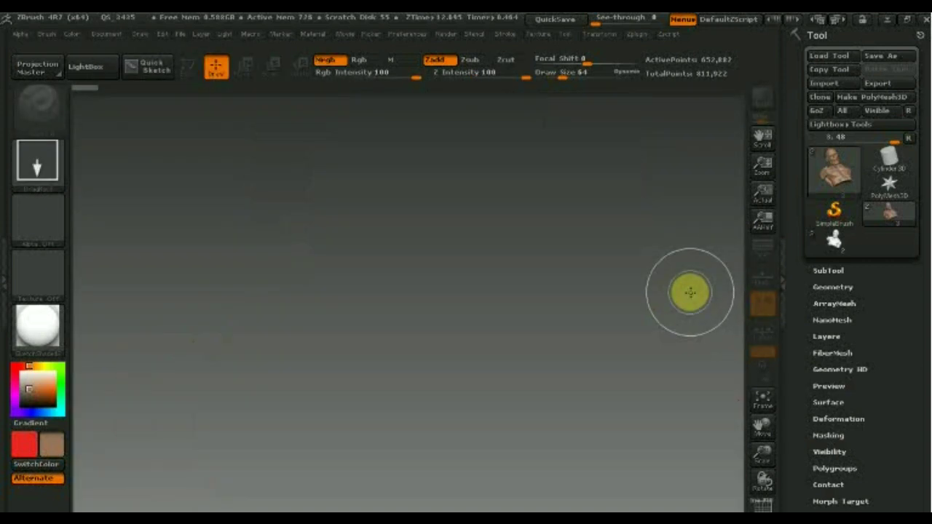
pyautogui.click(420, 281)
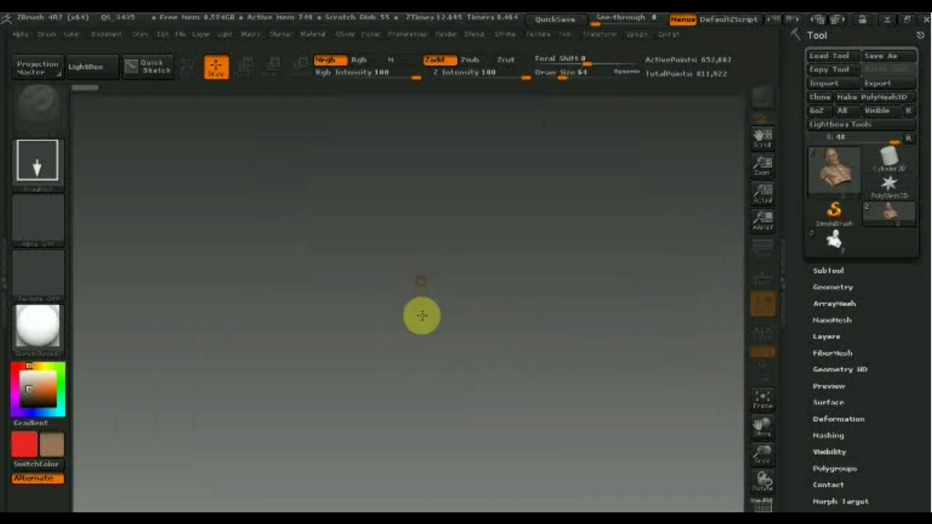
pyautogui.moveTo(423, 372); pyautogui.dragTo(433, 499)
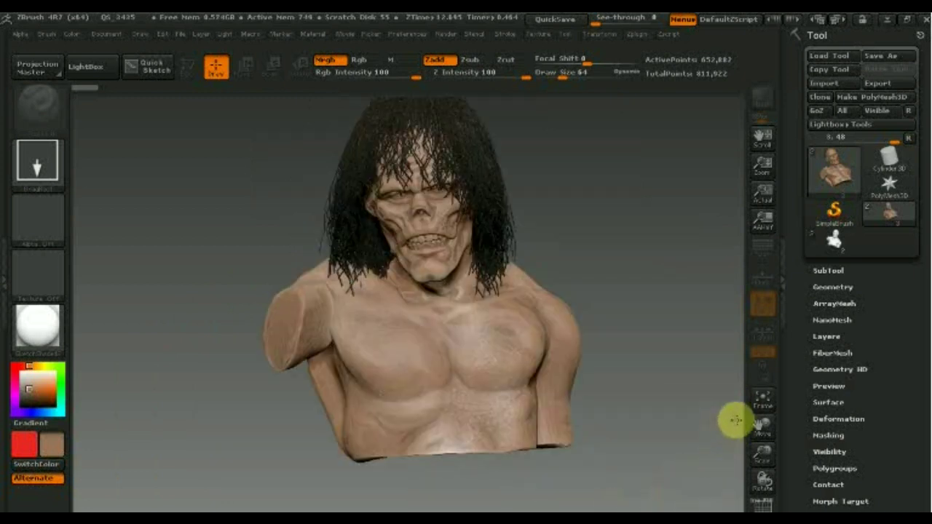
pyautogui.press('t')
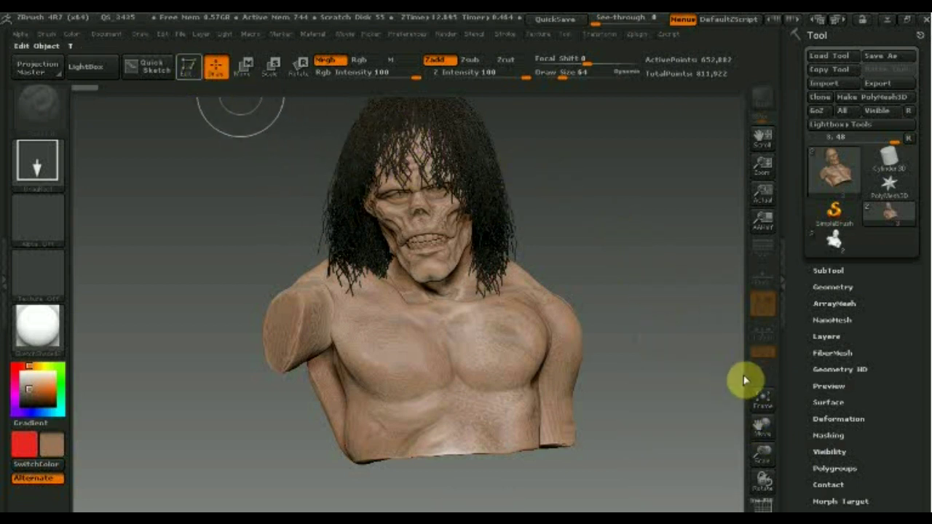
pyautogui.press('t')
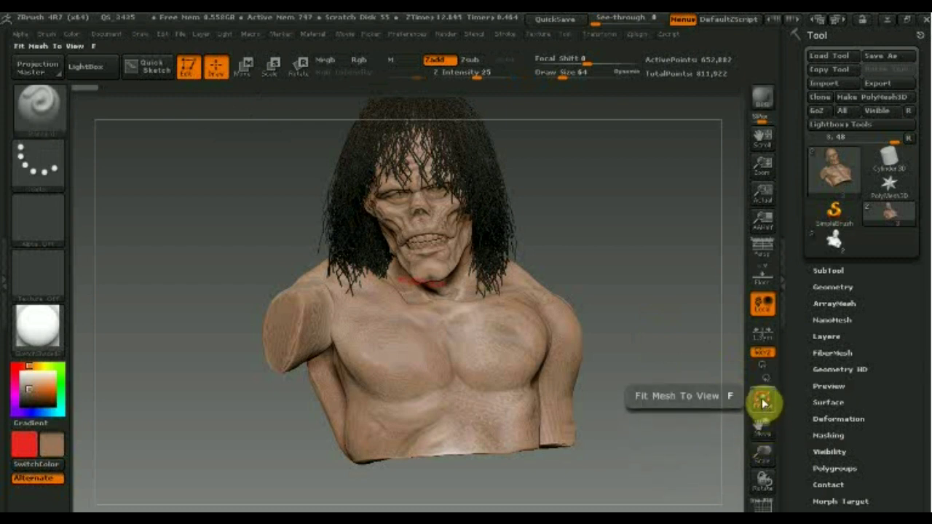
# Frame the bust, nudge and turn it to a new angle, then run a BPR render
pyautogui.click(762, 404)
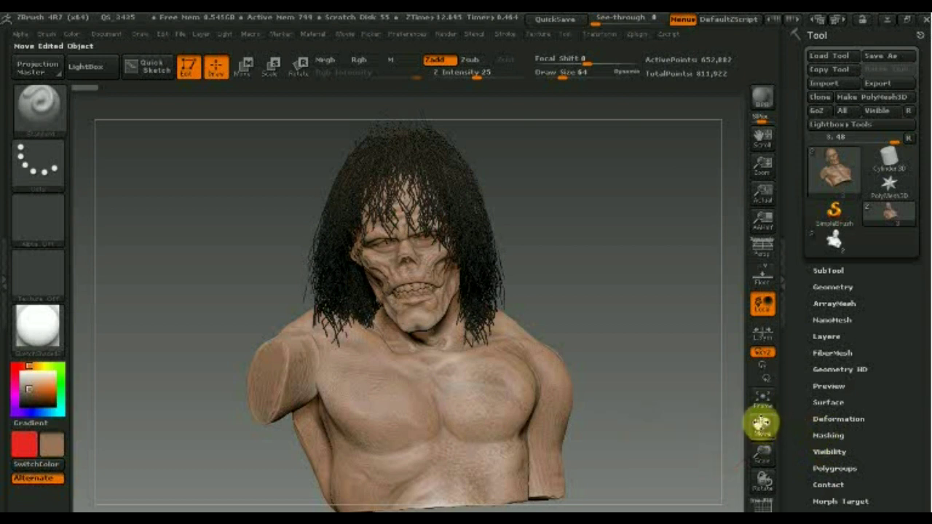
pyautogui.moveTo(760, 422); pyautogui.dragTo(762, 430)
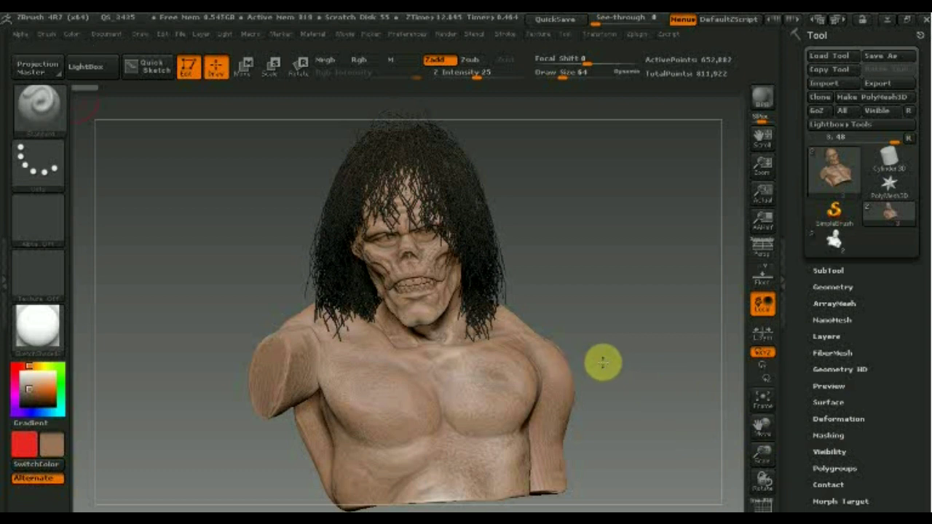
pyautogui.moveTo(603, 363); pyautogui.dragTo(597, 360)
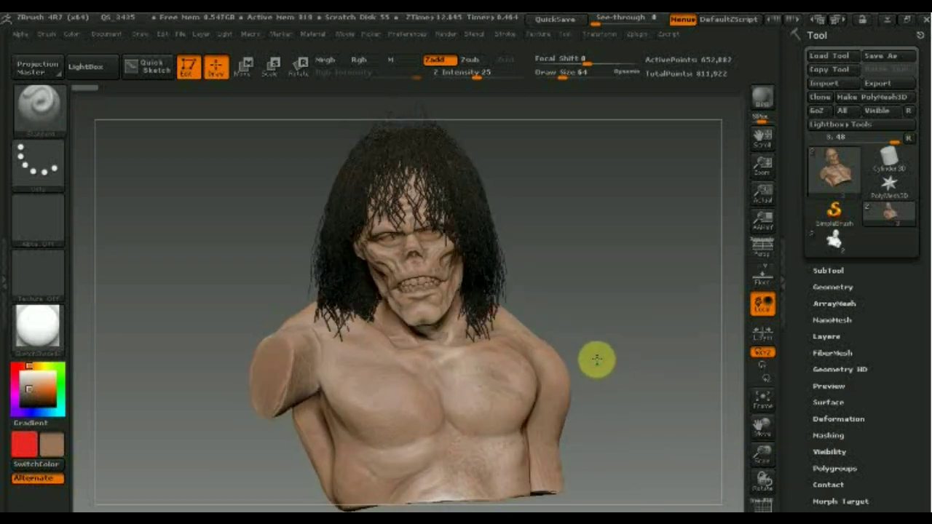
pyautogui.click(763, 97)
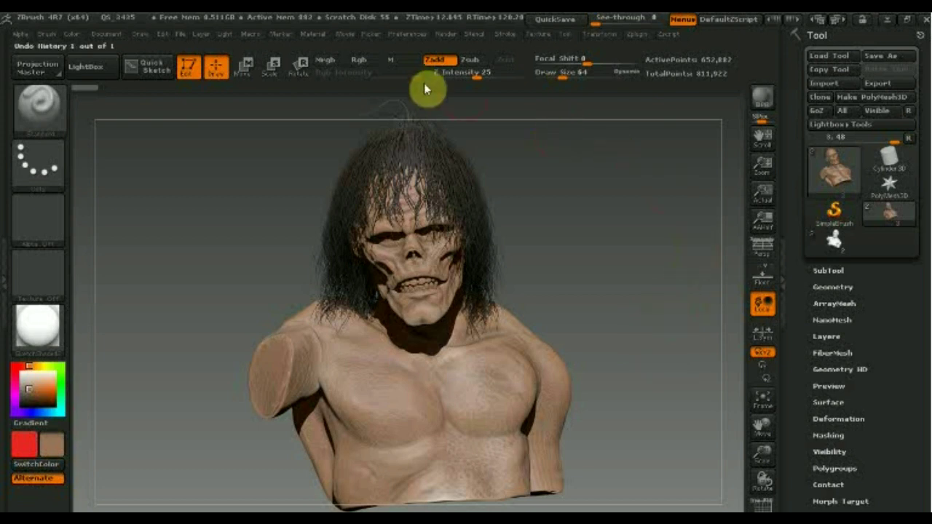
pyautogui.click(204, 34)
pyautogui.moveTo(225, 35)
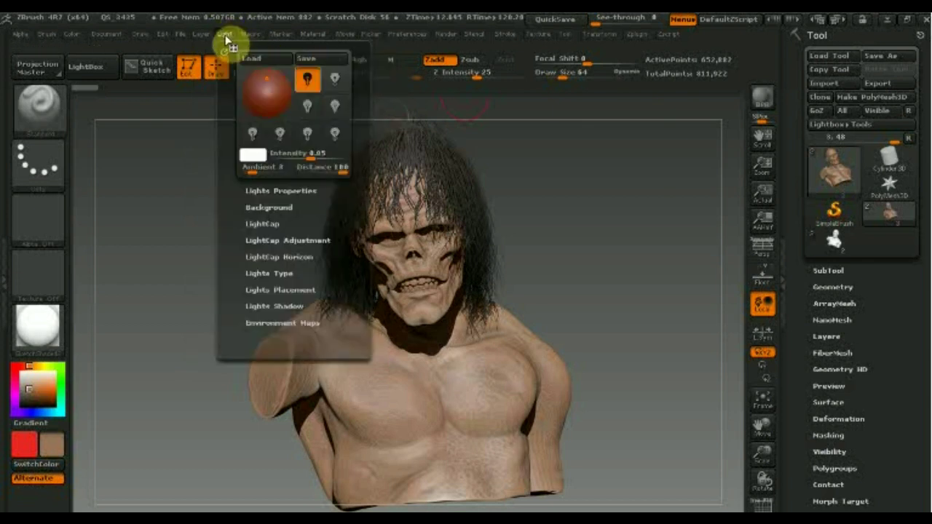
# Move the main light around the bust until it shines straight from the front
pyautogui.click(225, 34)
pyautogui.click(225, 34)
pyautogui.moveTo(261, 87); pyautogui.dragTo(280, 84)
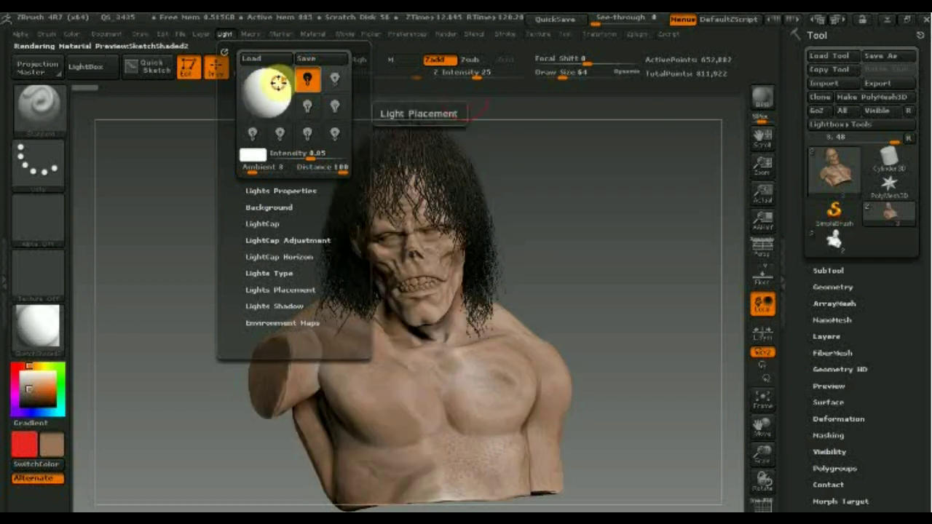
pyautogui.moveTo(279, 83); pyautogui.dragTo(254, 87)
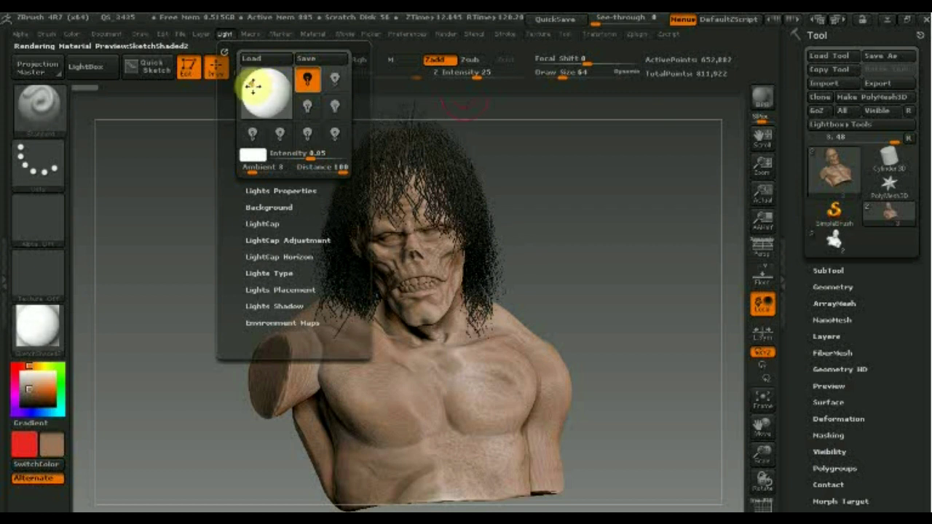
pyautogui.moveTo(252, 88); pyautogui.dragTo(257, 77)
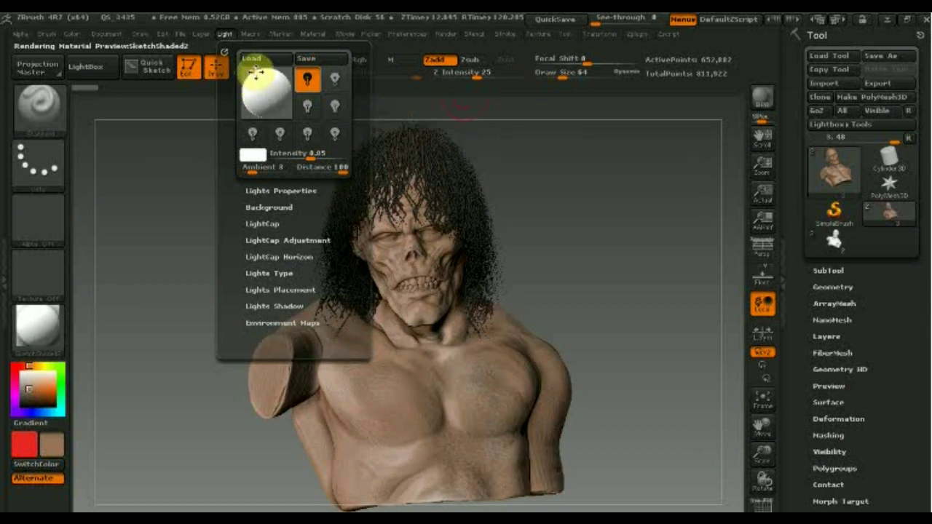
pyautogui.moveTo(257, 77); pyautogui.dragTo(272, 107)
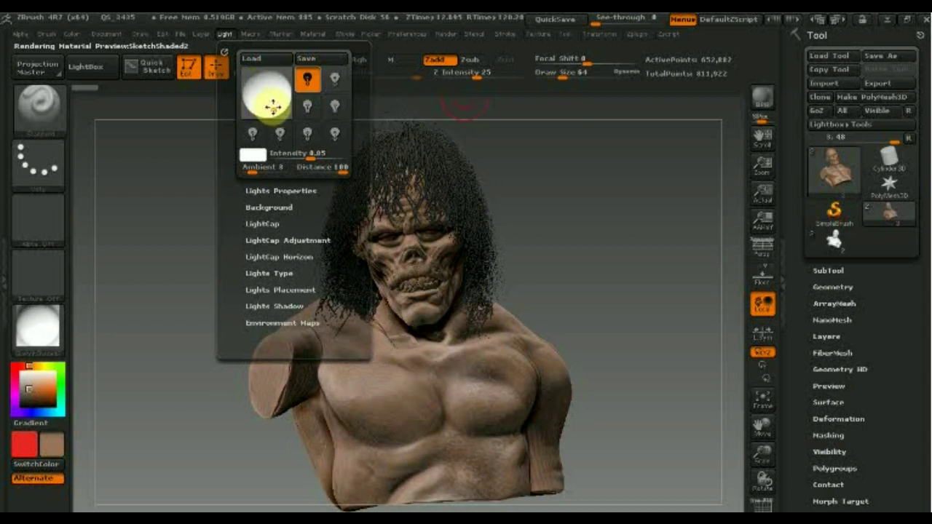
pyautogui.moveTo(272, 104); pyautogui.dragTo(261, 100)
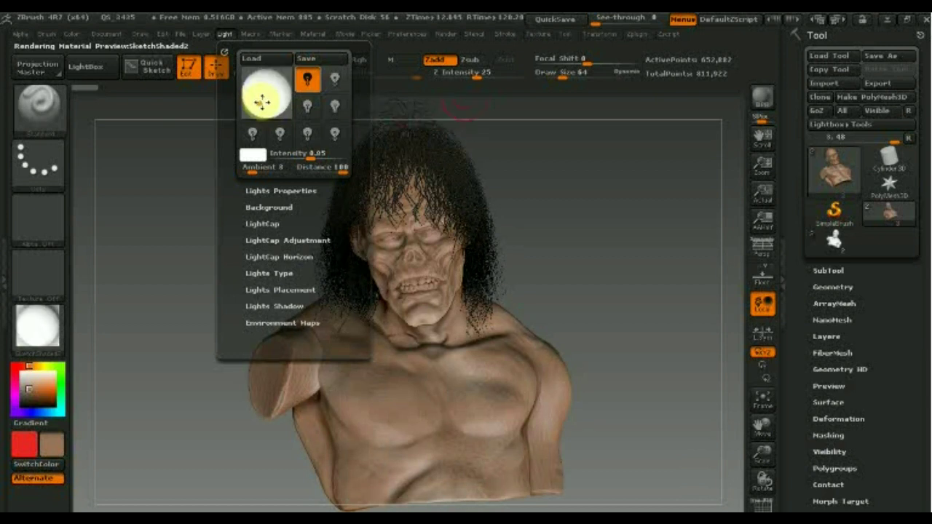
# Place the second light above the bust and switch it on at intensity 0.3
pyautogui.click(334, 80)
pyautogui.click(333, 83)
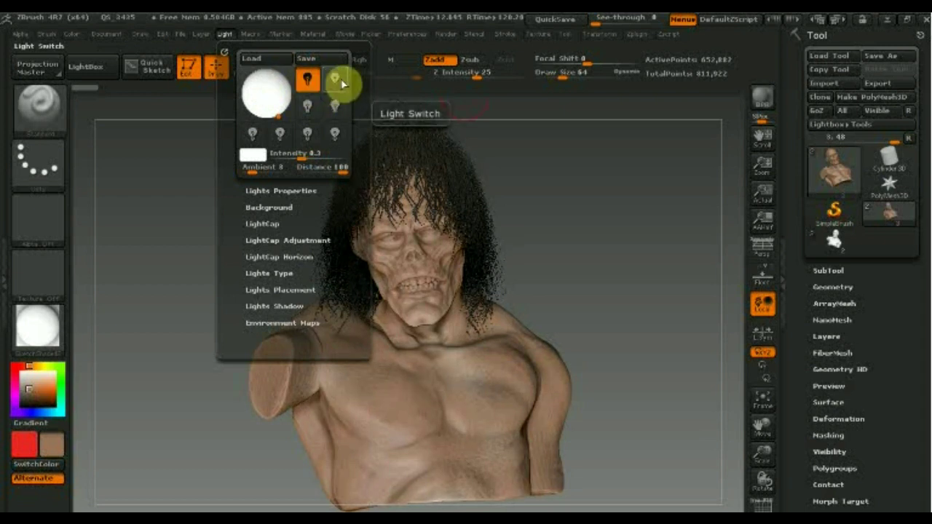
pyautogui.moveTo(249, 90); pyautogui.dragTo(273, 82)
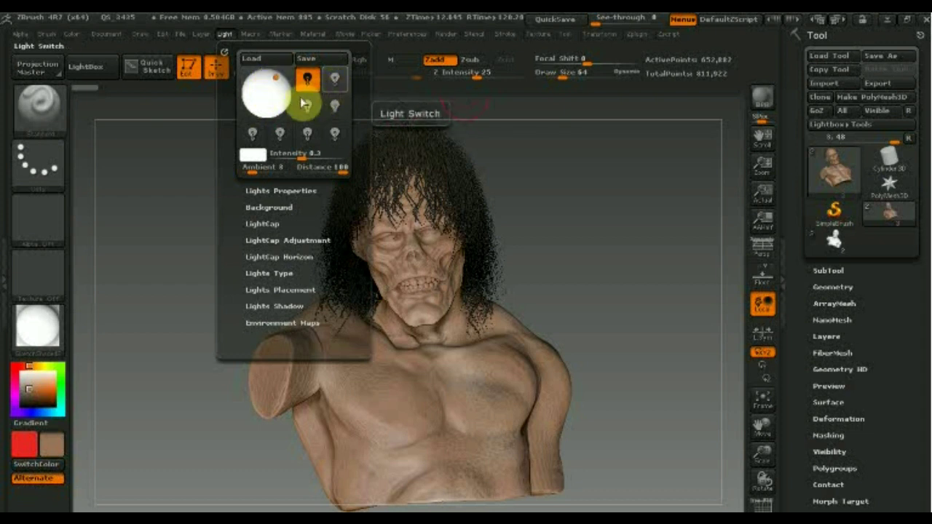
pyautogui.click(268, 90)
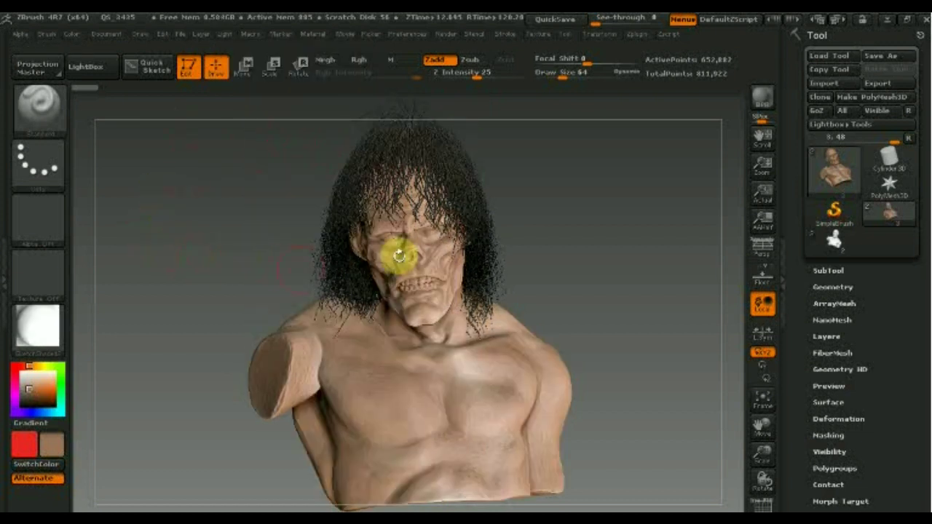
# Render the bust and its hair at best quality with BPR
pyautogui.click(761, 100)
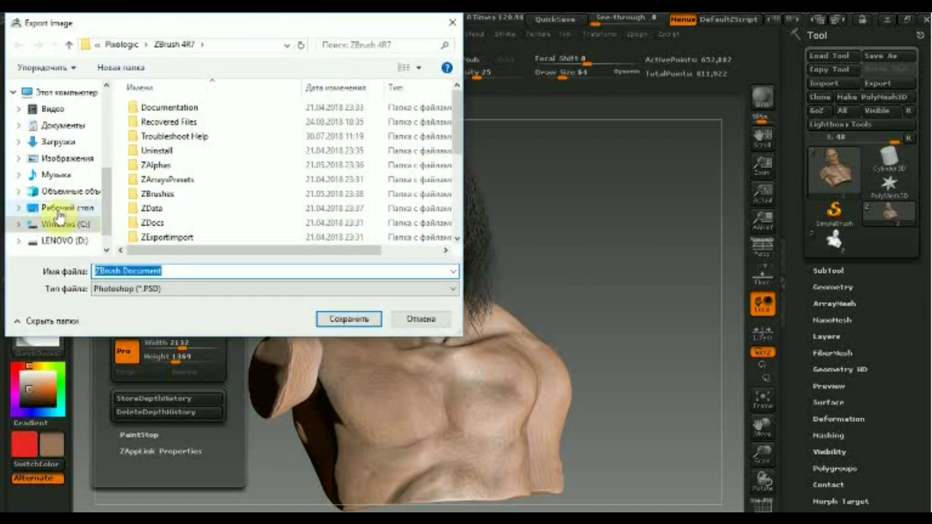
# Save the render on LENOVO (D:) as a JPEG (*.JPG) file named 77
pyautogui.click(57, 239)
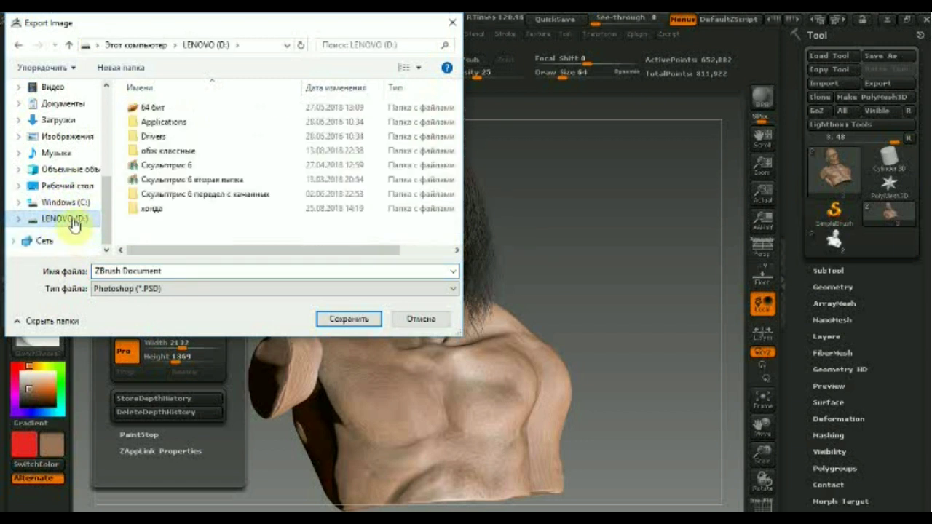
pyautogui.moveTo(162, 270); pyautogui.dragTo(102, 271)
pyautogui.write('77')
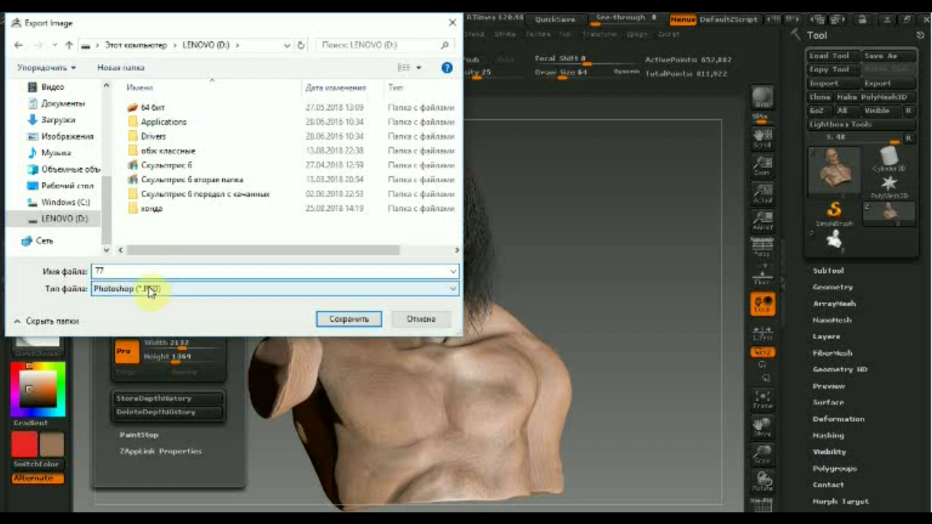
pyautogui.click(453, 290)
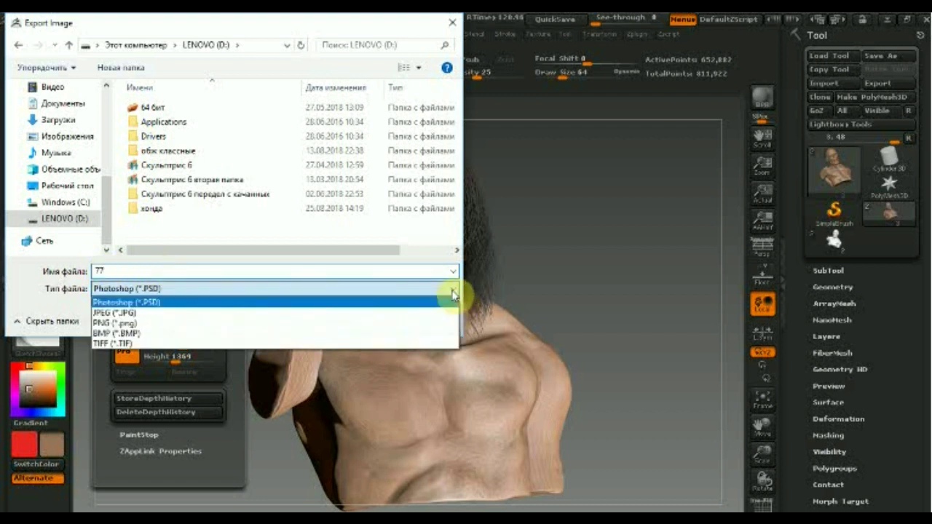
pyautogui.click(137, 315)
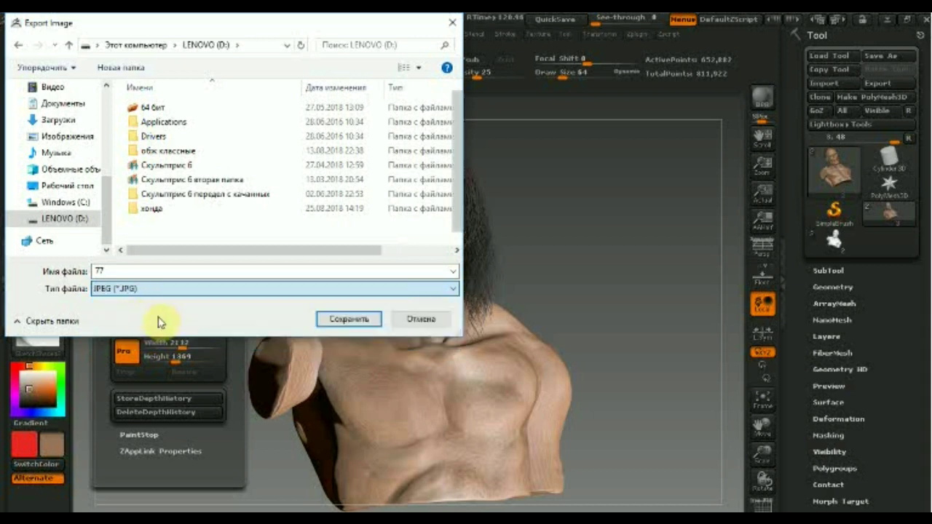
pyautogui.click(358, 325)
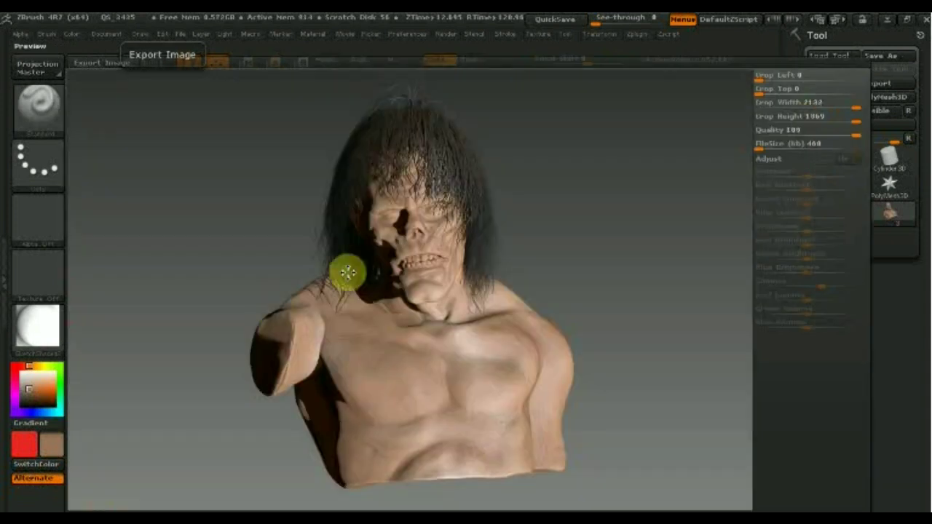
# Lower the JPEG export quality to 62
pyautogui.click(854, 132)
pyautogui.moveTo(855, 133); pyautogui.dragTo(816, 133)
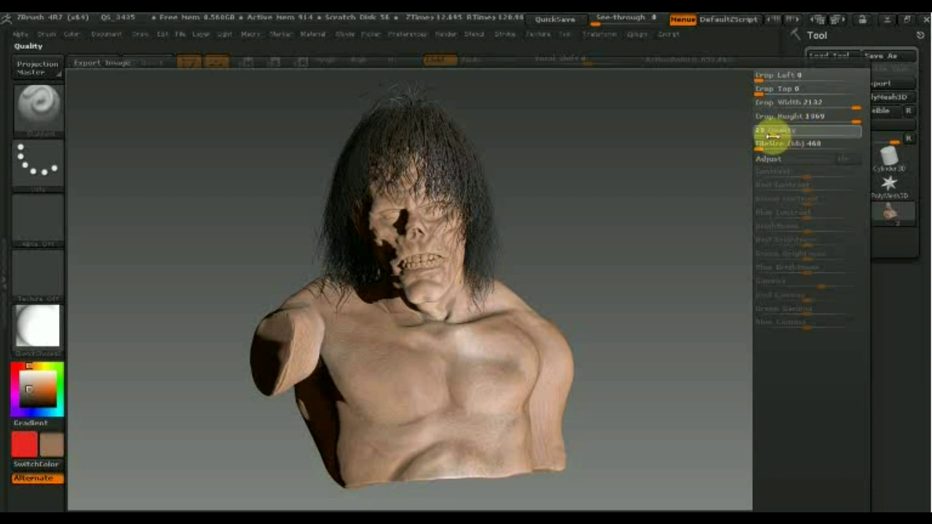
pyautogui.moveTo(774, 136); pyautogui.dragTo(821, 136)
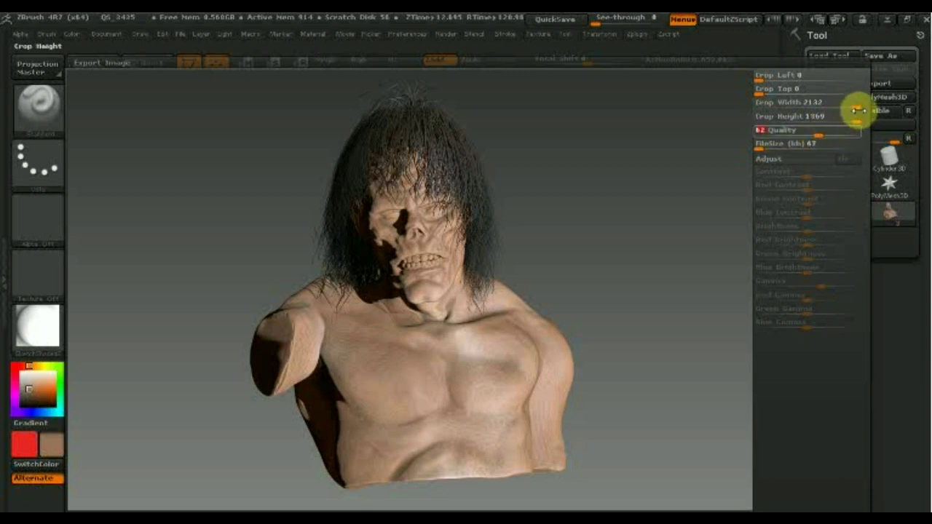
# Crop the export to about 556 by 566 around the head and torso, and finish it
pyautogui.moveTo(857, 109); pyautogui.dragTo(822, 107)
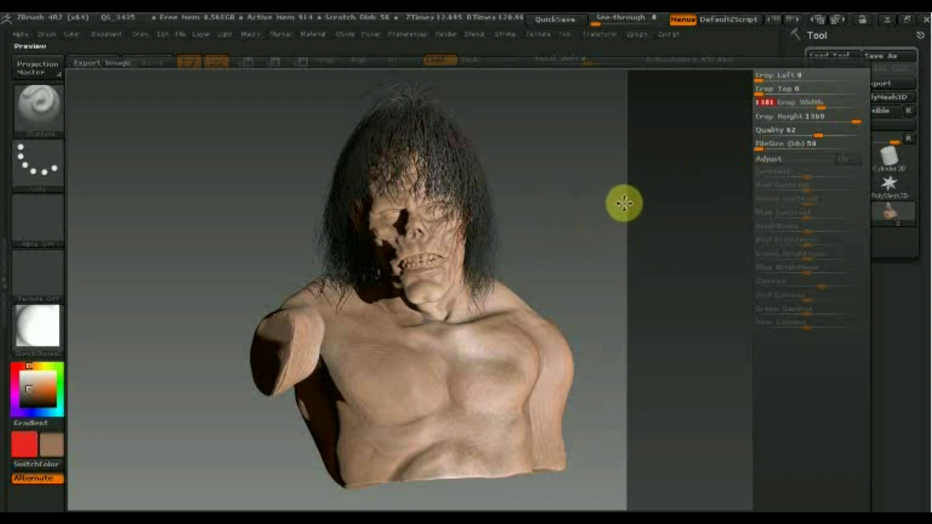
pyautogui.moveTo(647, 206); pyautogui.dragTo(689, 292)
pyautogui.moveTo(657, 420)
pyautogui.mouseDown()
pyautogui.moveTo(630, 380)
pyautogui.moveTo(611, 210)
pyautogui.moveTo(594, 162)
pyautogui.moveTo(570, 323)
pyautogui.moveTo(587, 383)
pyautogui.mouseUp()
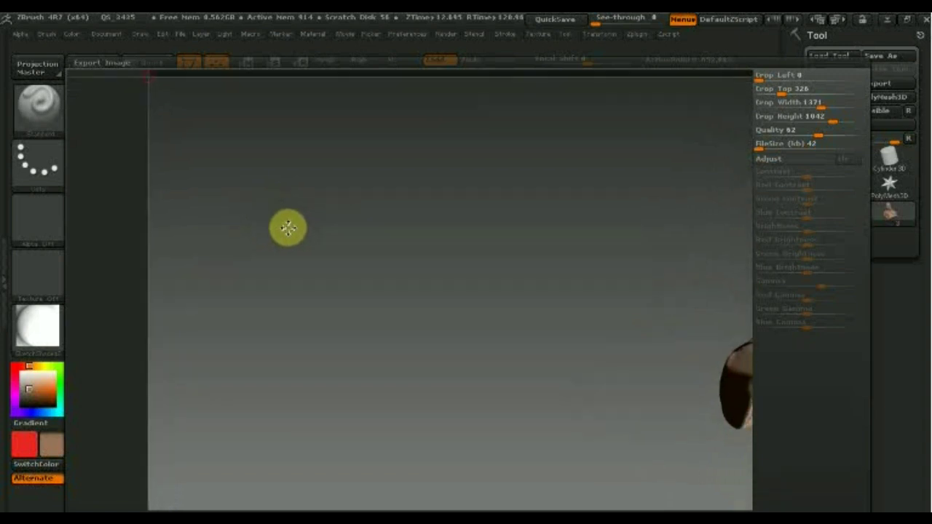
pyautogui.moveTo(141, 77); pyautogui.dragTo(629, 139)
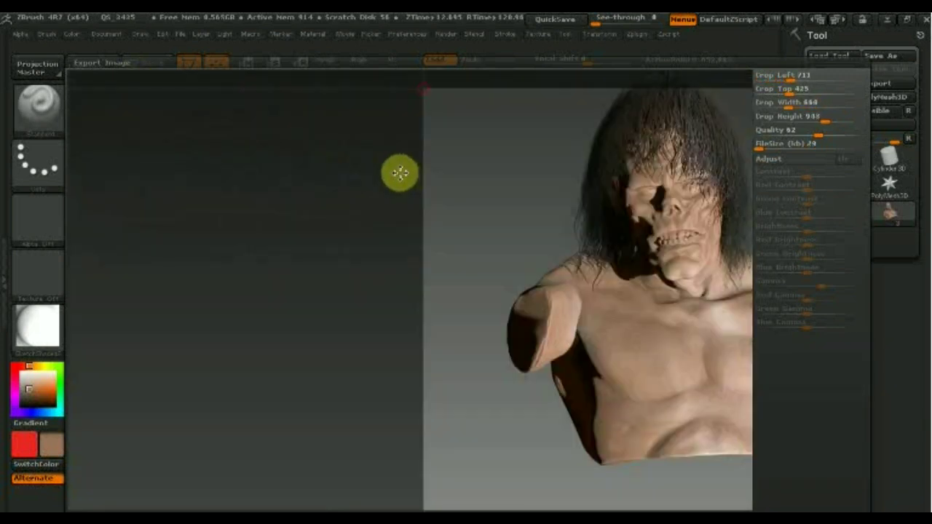
pyautogui.moveTo(380, 163); pyautogui.dragTo(334, 67)
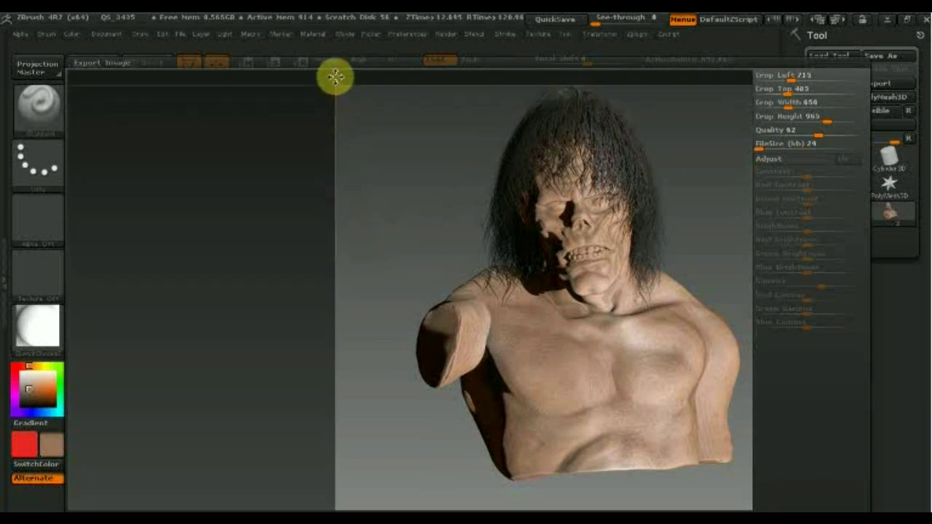
pyautogui.moveTo(335, 74); pyautogui.dragTo(393, 87)
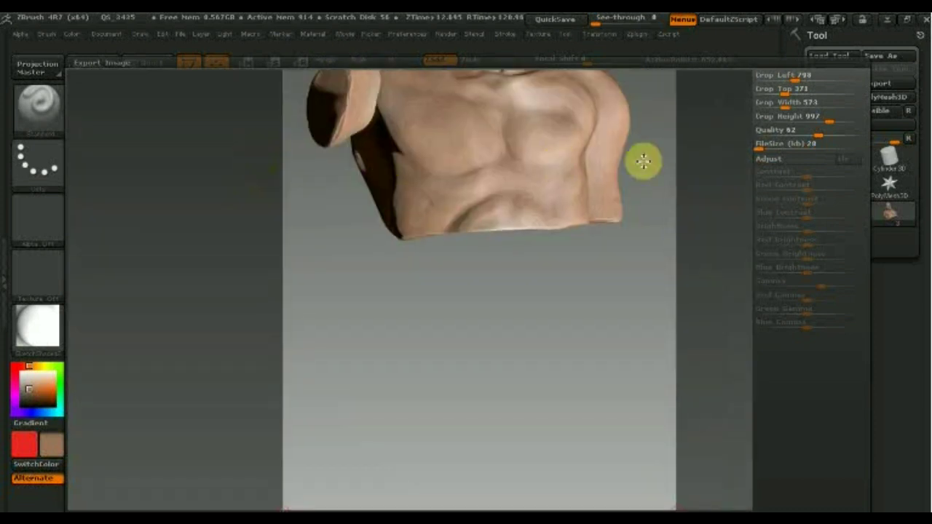
pyautogui.moveTo(826, 119); pyautogui.dragTo(797, 129)
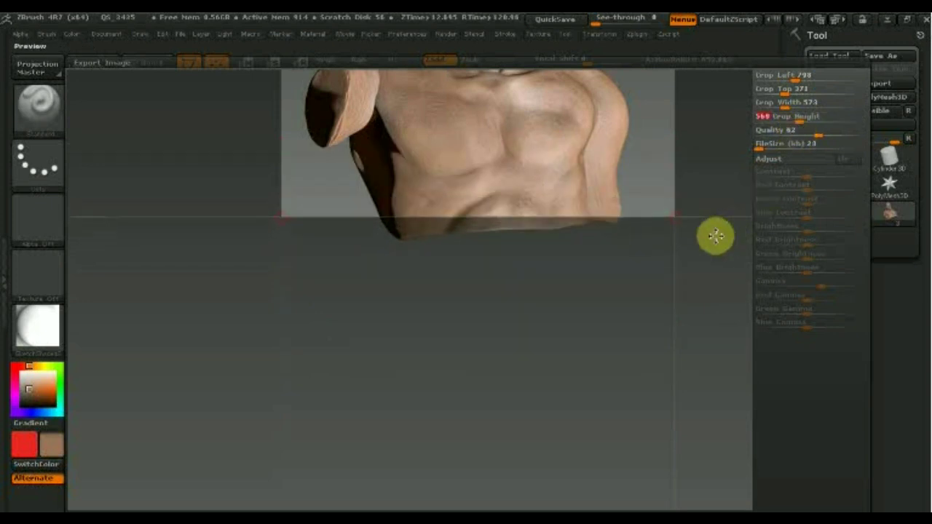
pyautogui.moveTo(707, 163)
pyautogui.mouseDown()
pyautogui.moveTo(702, 278)
pyautogui.moveTo(689, 318)
pyautogui.mouseUp()
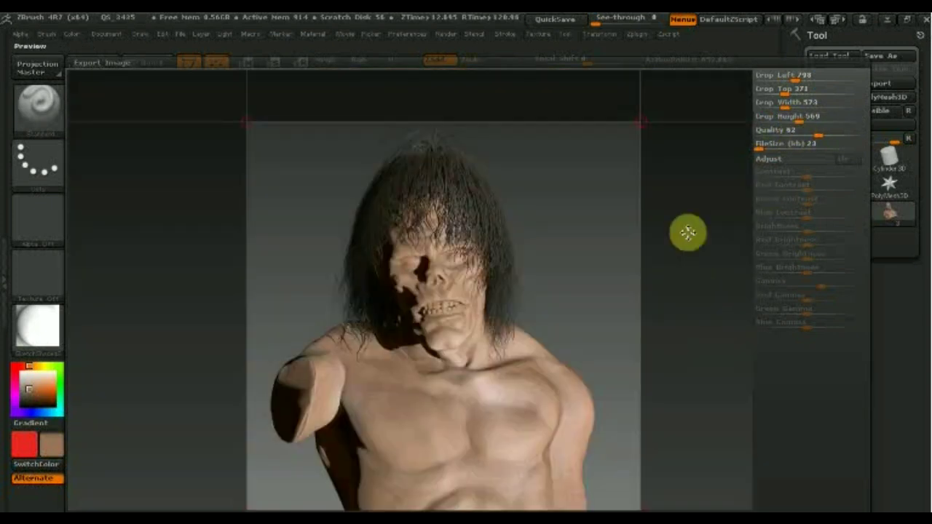
pyautogui.moveTo(688, 232)
pyautogui.mouseDown()
pyautogui.moveTo(670, 125)
pyautogui.moveTo(639, 74)
pyautogui.moveTo(626, 79)
pyautogui.mouseUp()
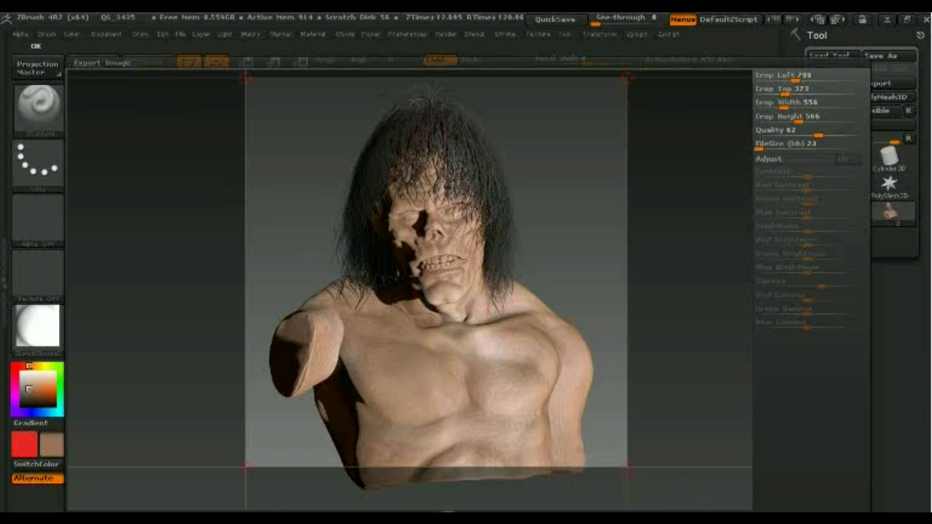
pyautogui.press('Return')
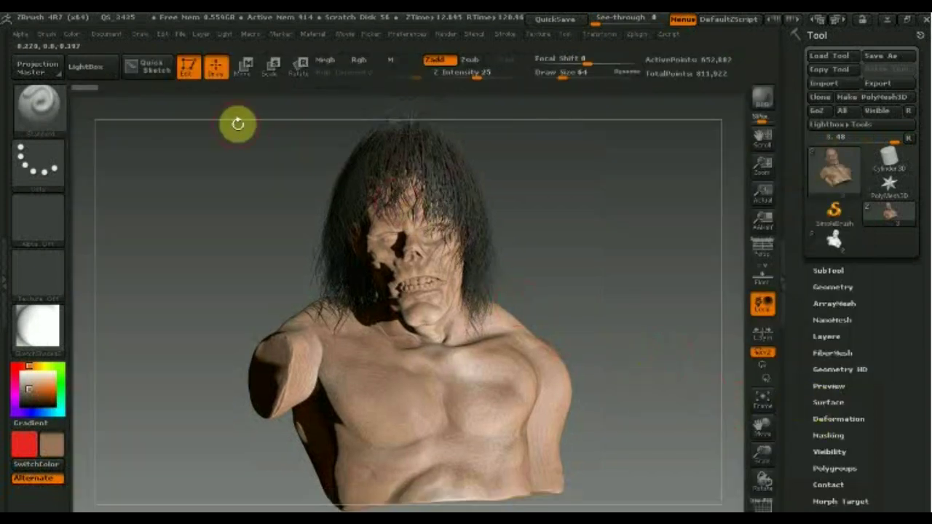
# Export a screen grab as 'ZBrush ScreenGrab01' JPEG, widening the crop around the bust
pyautogui.click(96, 35)
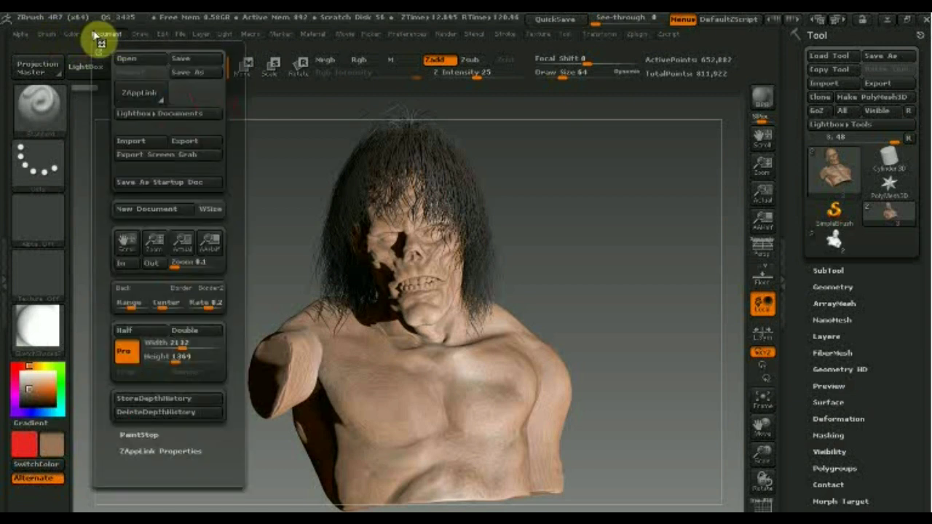
pyautogui.click(154, 155)
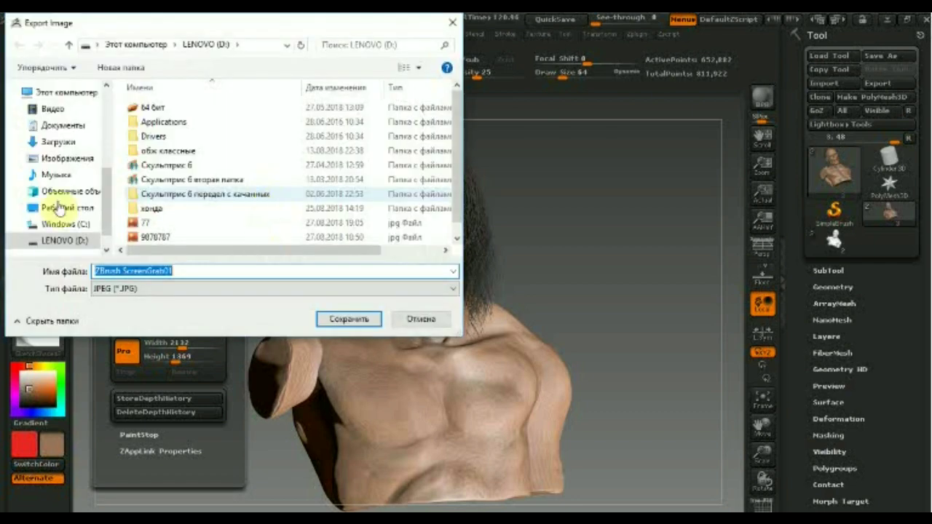
pyautogui.click(342, 318)
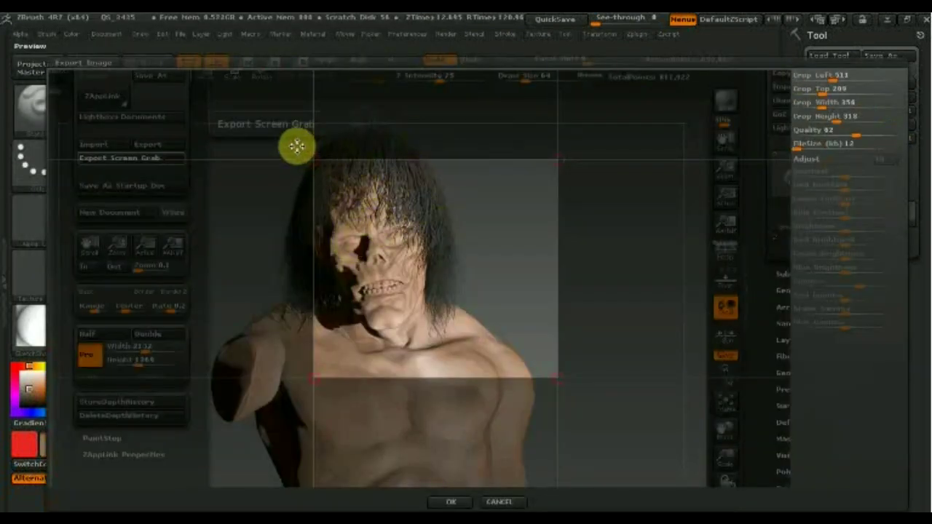
pyautogui.moveTo(309, 153); pyautogui.dragTo(239, 98)
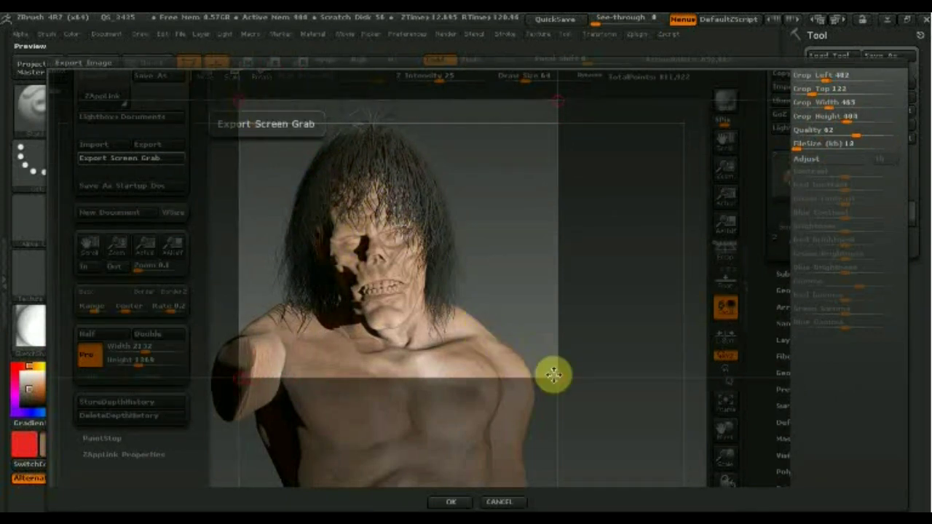
pyautogui.moveTo(559, 379); pyautogui.dragTo(553, 493)
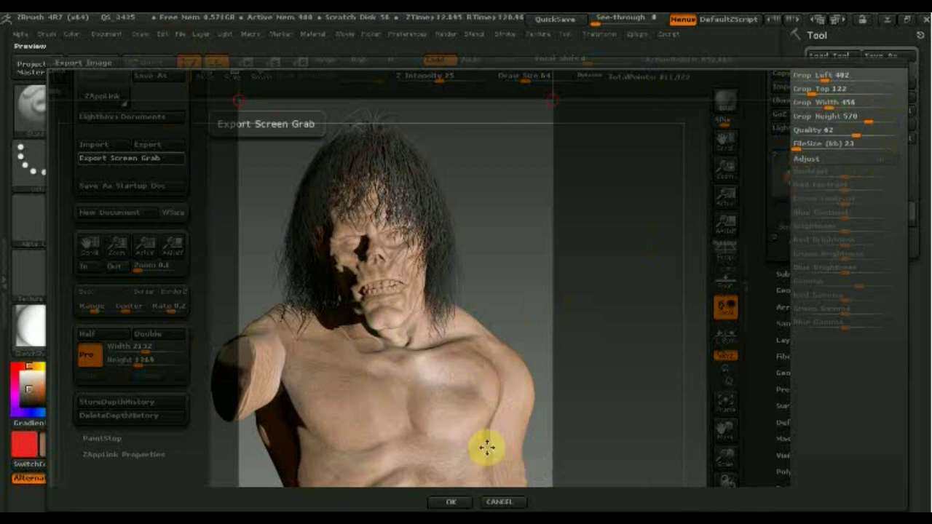
pyautogui.click(451, 503)
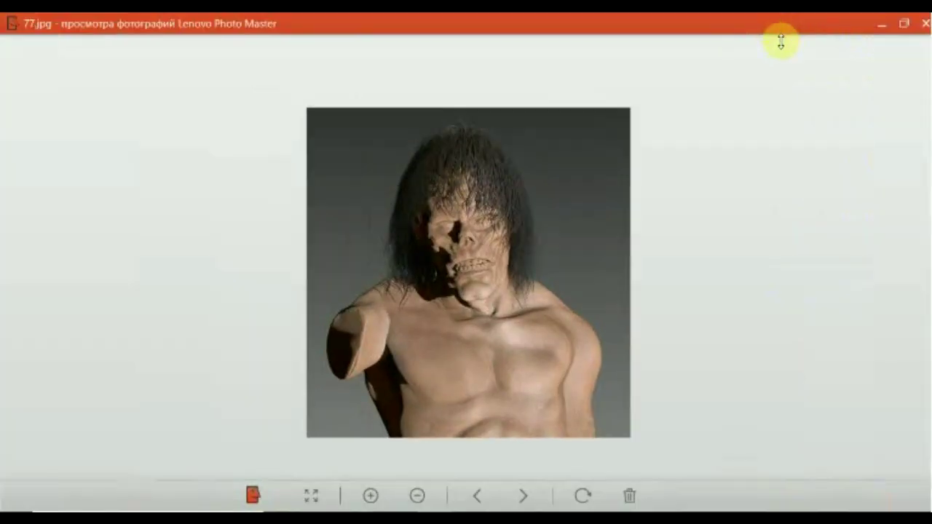
# Zoom into 77.jpg, then step through the neighbouring renders until 9878787.jpg shows
pyautogui.scroll(1, 695, 296)
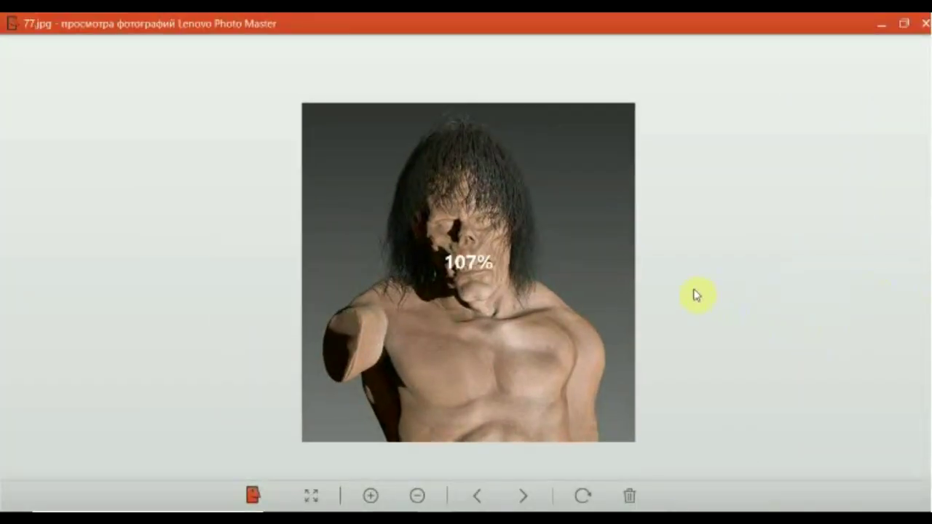
pyautogui.scroll(1, 696, 302)
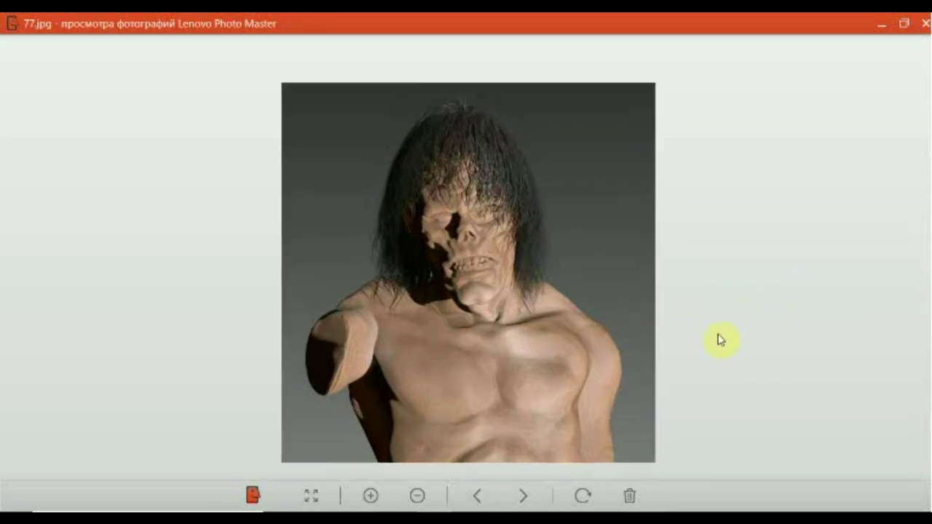
pyautogui.click(524, 498)
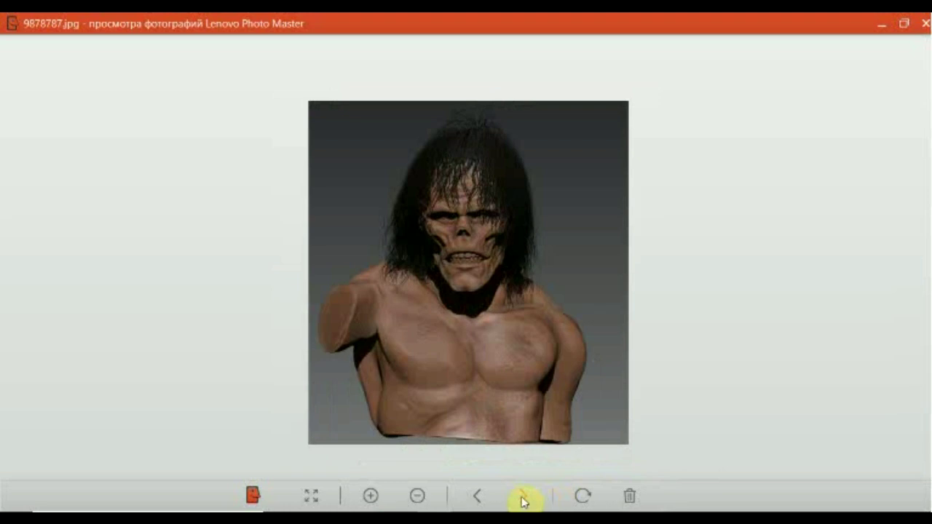
pyautogui.click(524, 498)
pyautogui.click(524, 498)
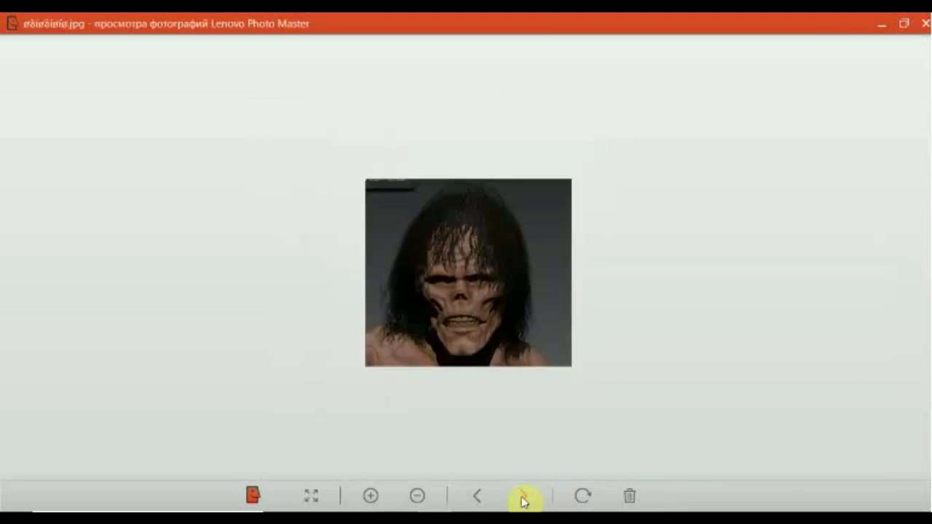
pyautogui.click(524, 498)
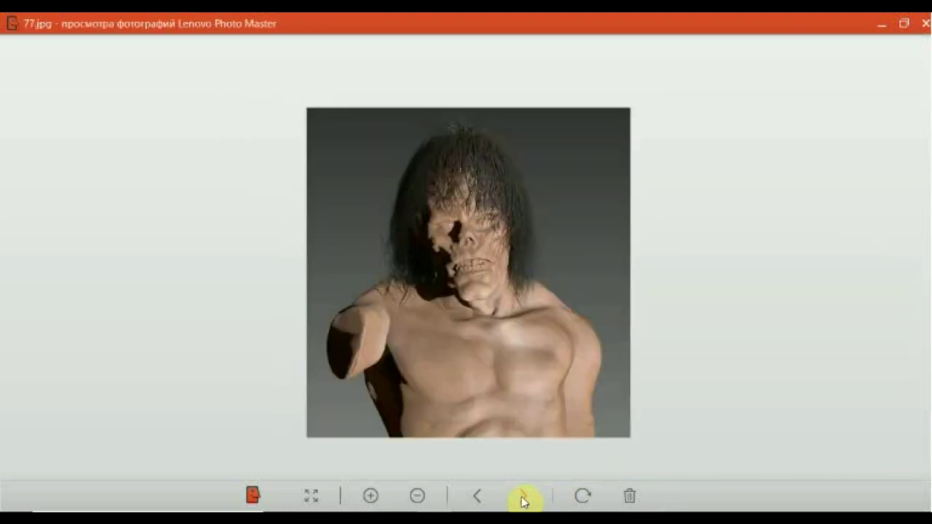
pyautogui.click(524, 498)
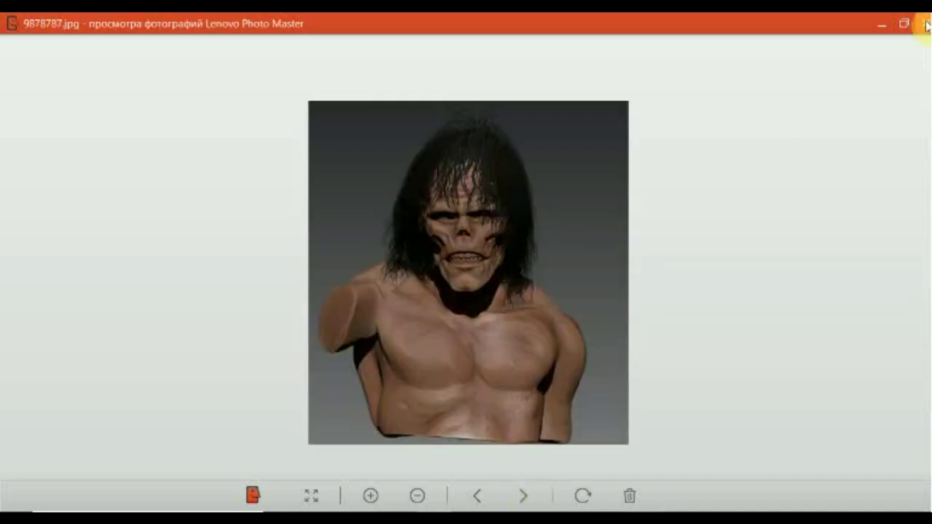